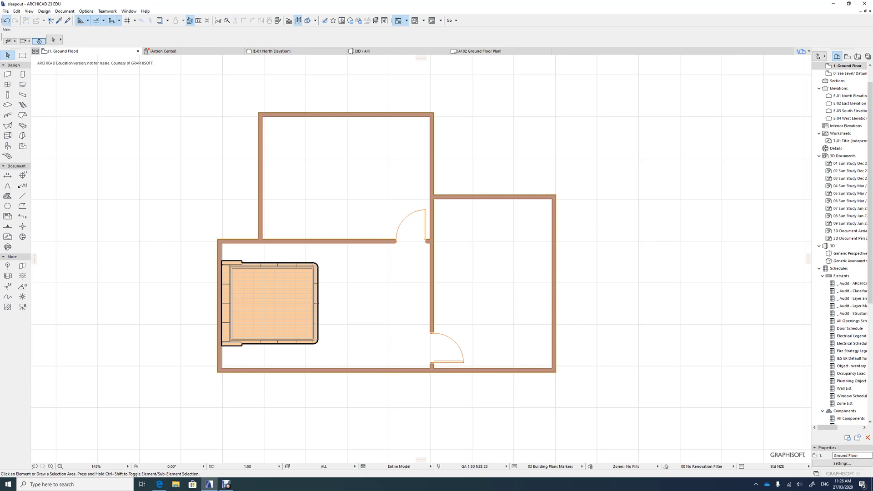
Open the 3D view of the whole model and start 3D Explore mode.
key(ctrl+z)
key(Escape)
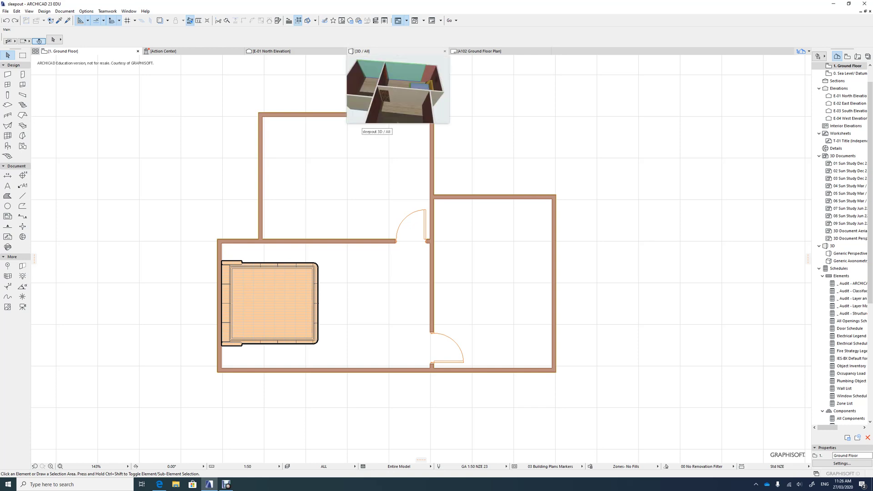
click(377, 51)
key(Escape)
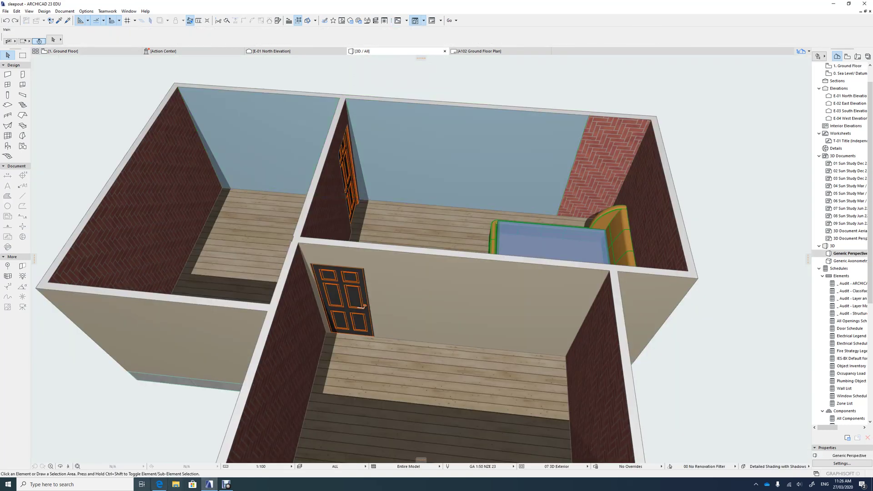
click(68, 466)
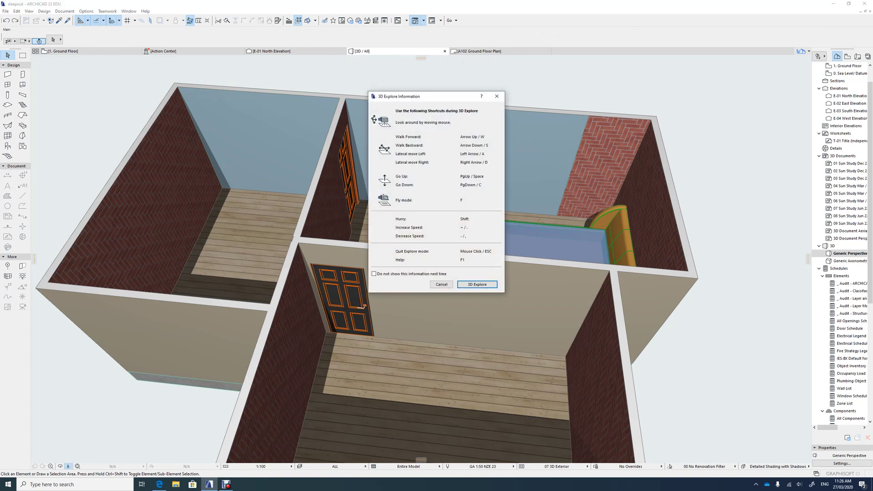
click(477, 284)
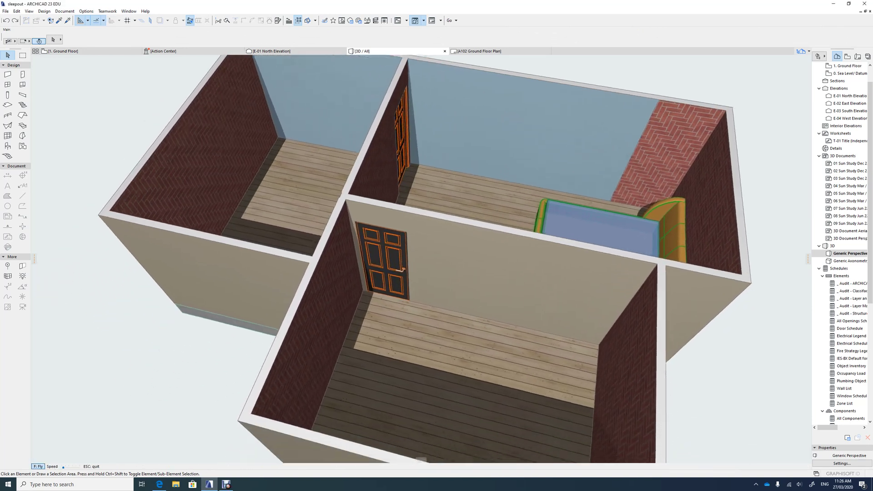
Fly around the roofless building to examine the wall finishes in all three rooms, ending with an overview from above, and leave 3D Explore.
key(Down)
key(Up)
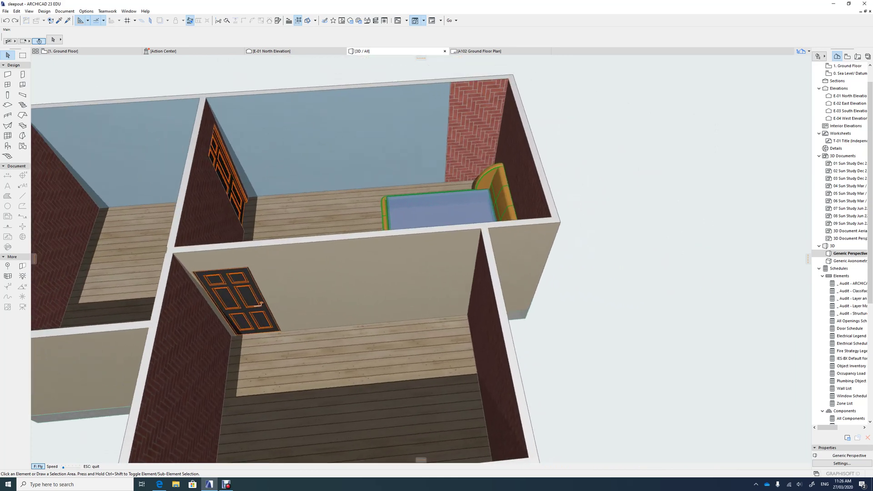
key(Right)
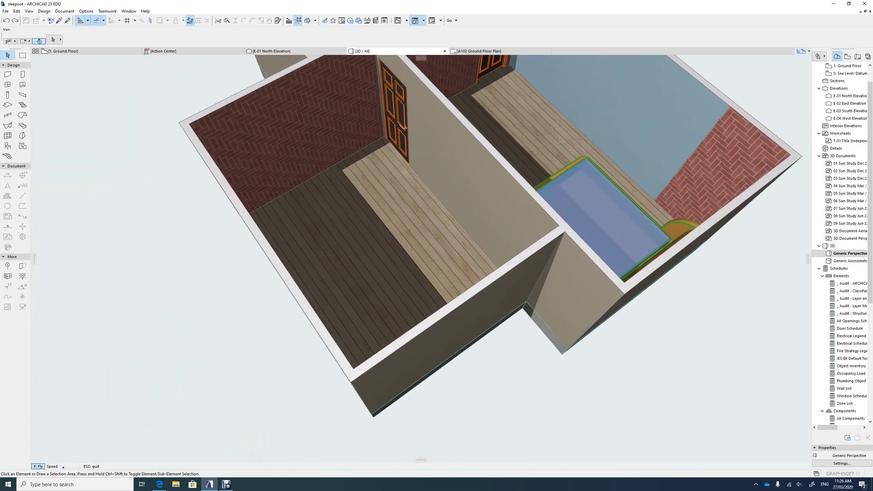
key(Up)
key(Down)
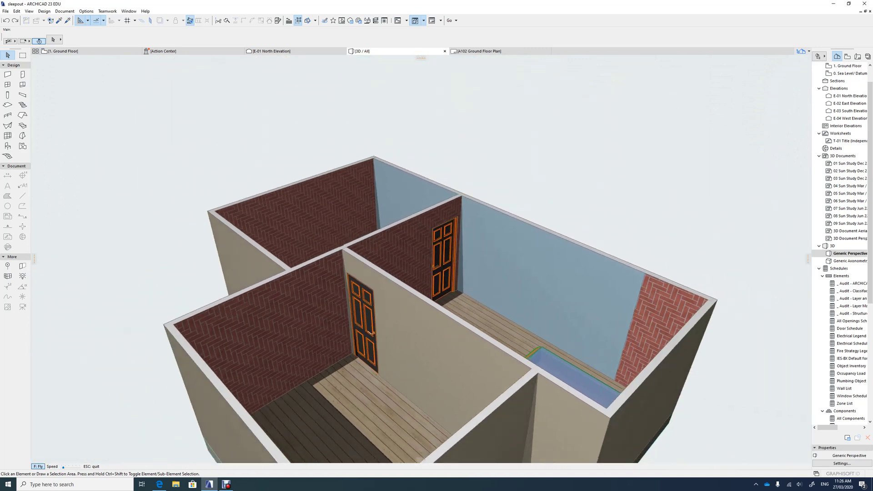
key(s)
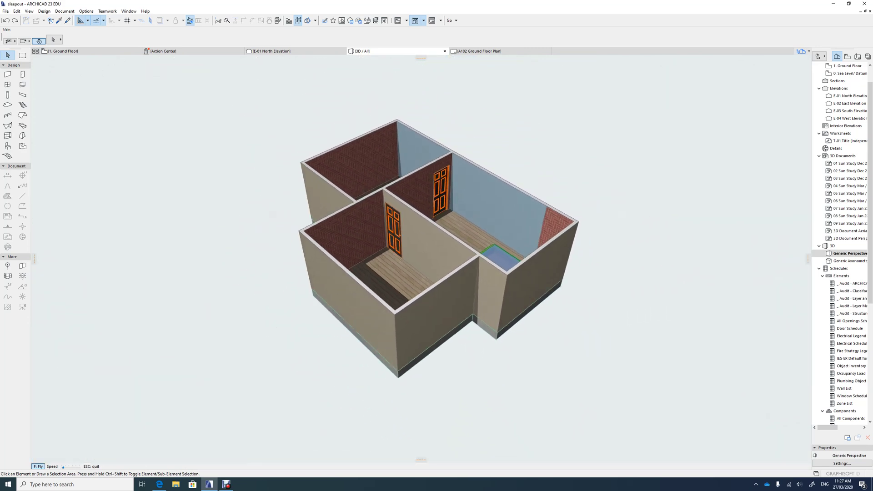
key(w)
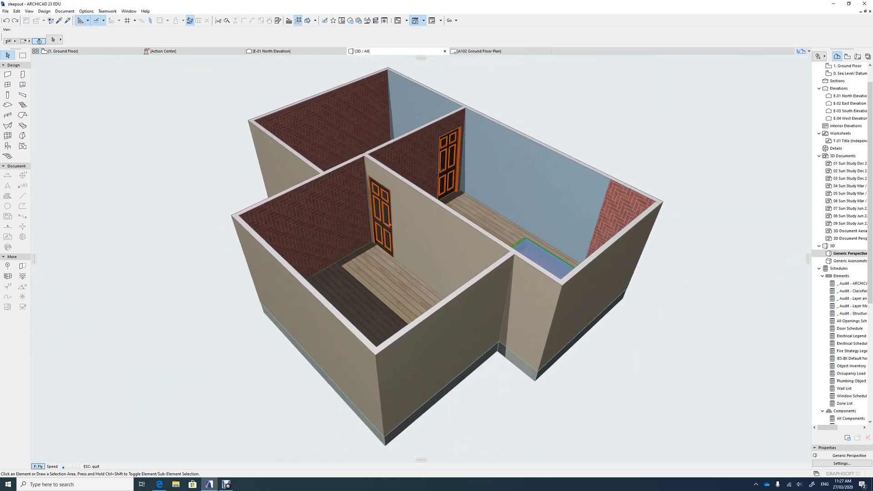
key(s)
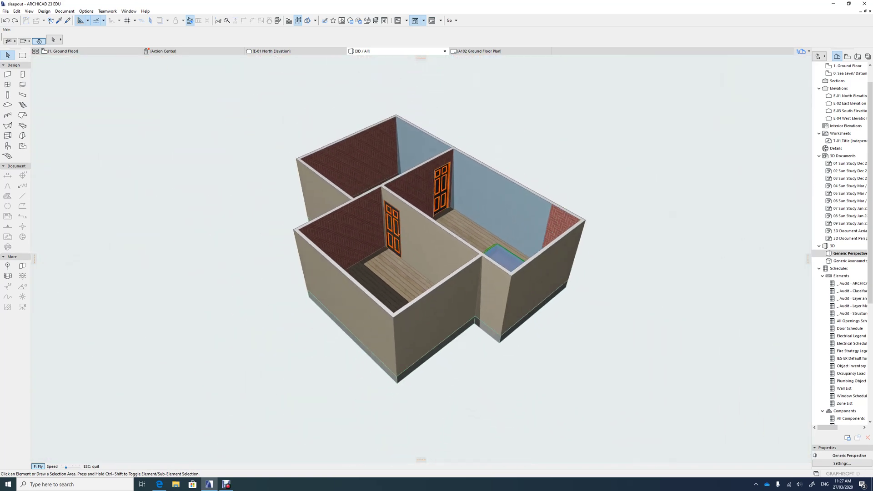
key(w)
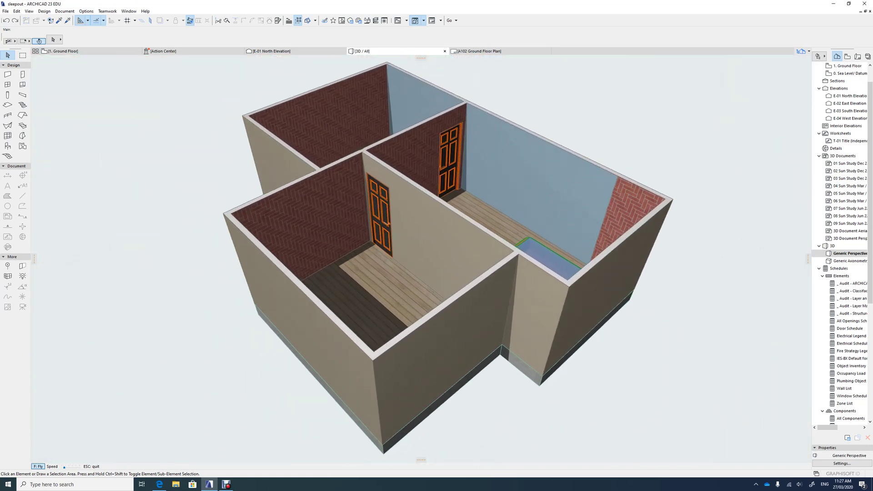
key(s)
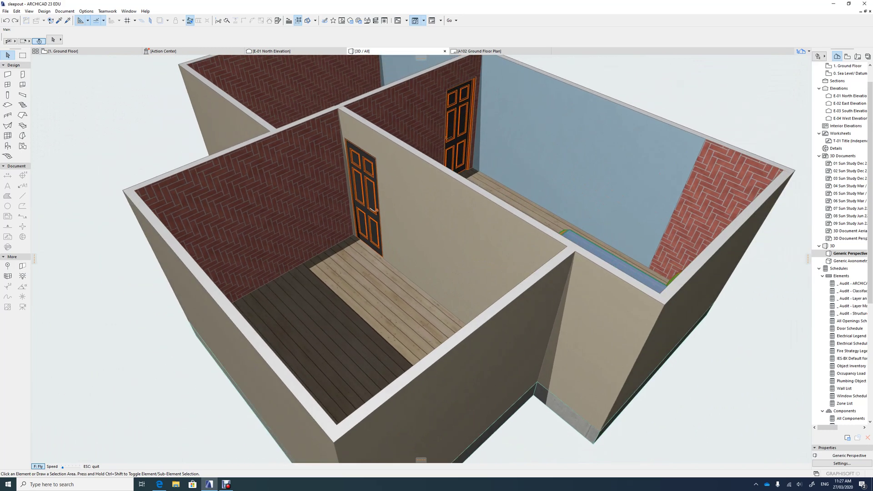
key(w)
key(s)
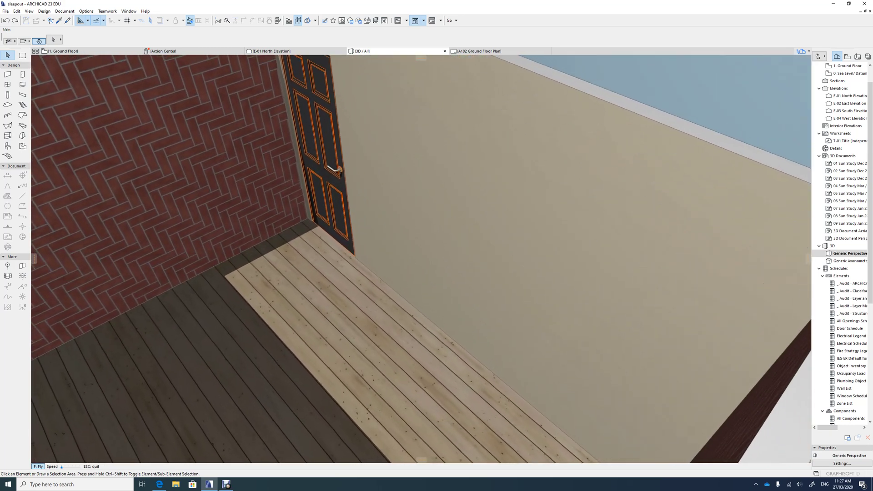
key(s)
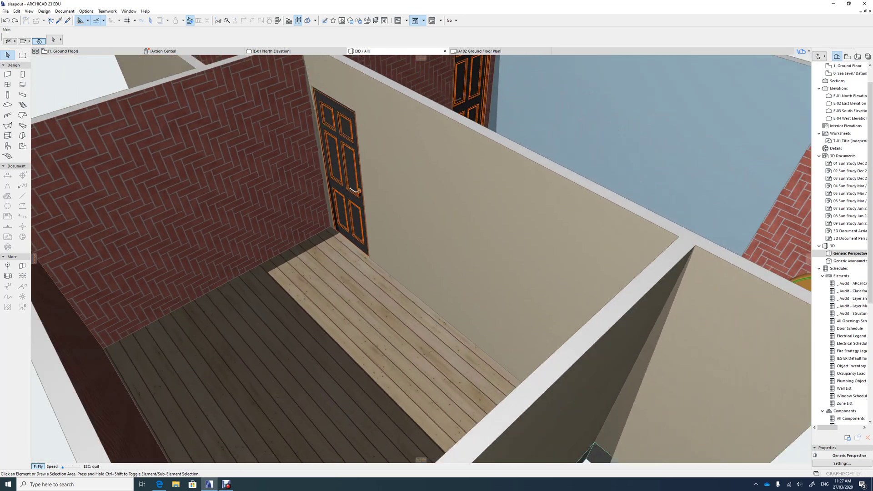
key(s)
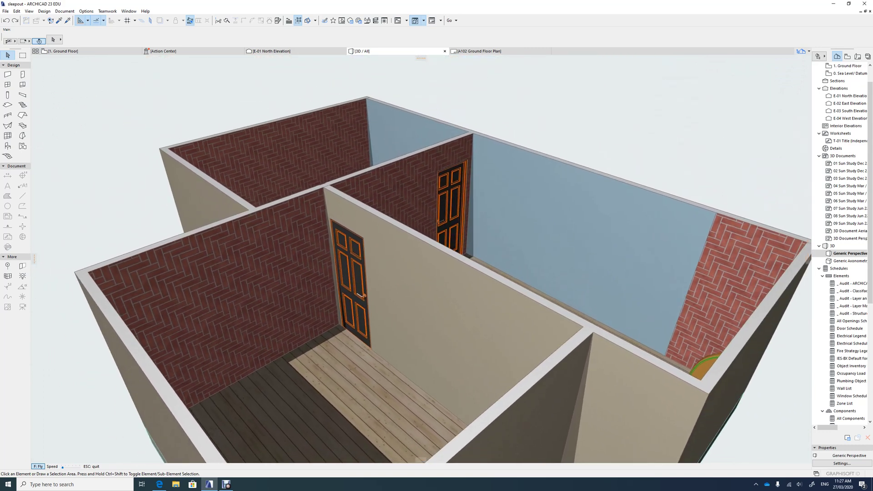
key(w)
key(s)
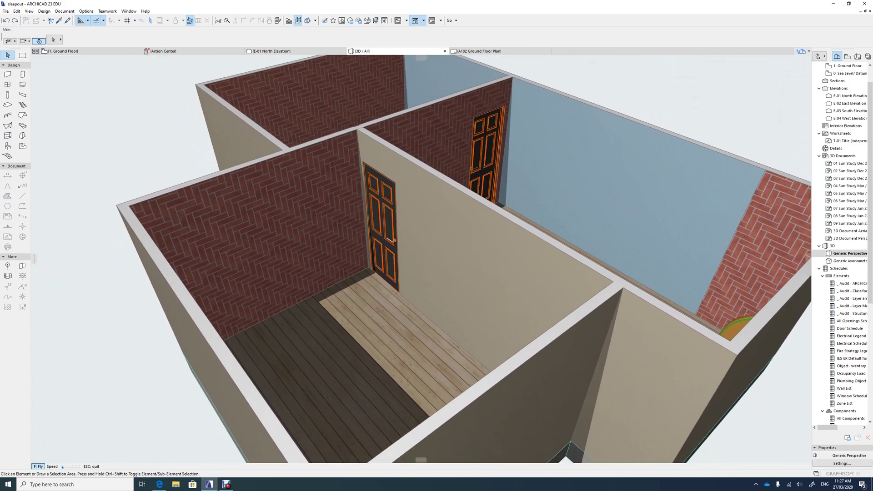
key(w)
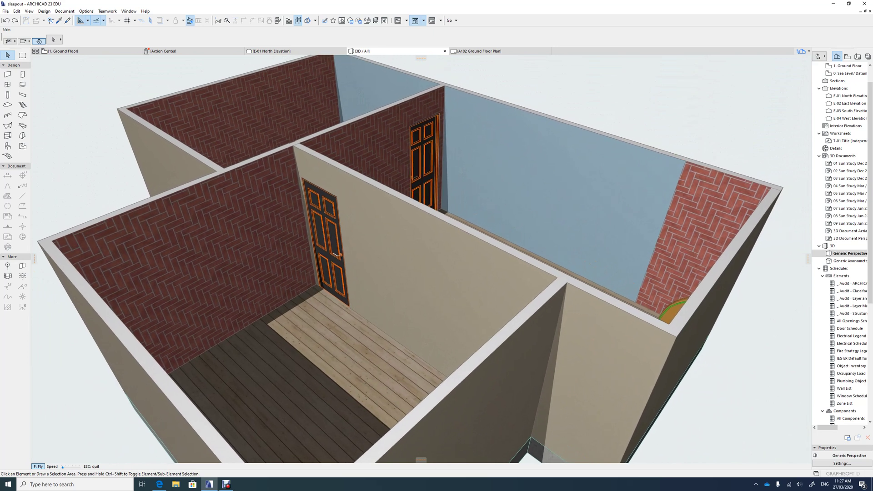
key(Escape)
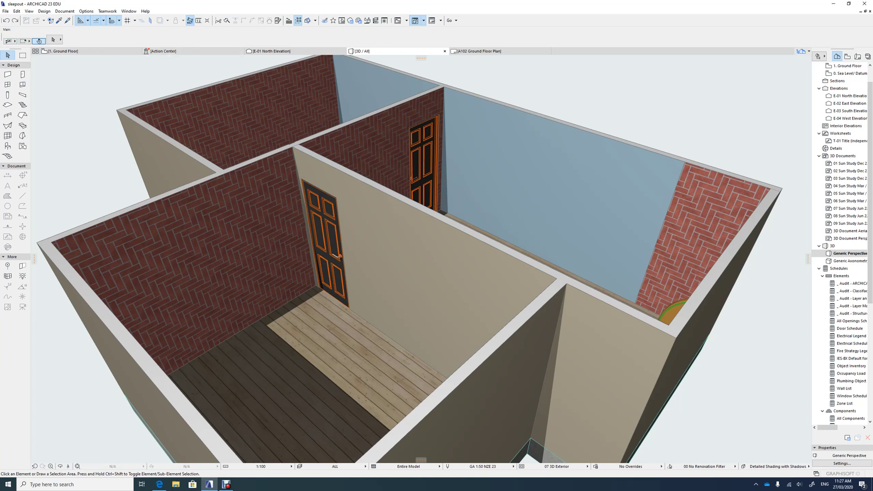
Override the far room's outer end wall surfaces with Paint - Pale Jade on the inside face and Brick - Red Herringbone on the outside face.
click(245, 77)
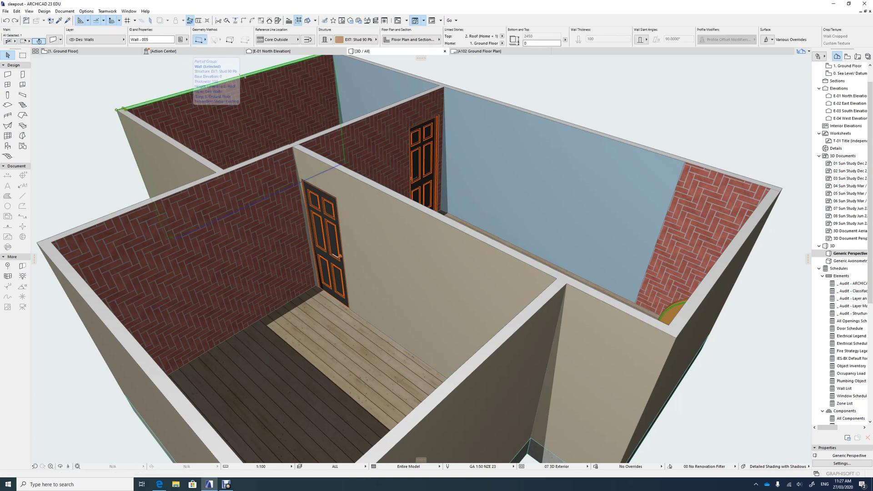
right_click(242, 75)
key(Return)
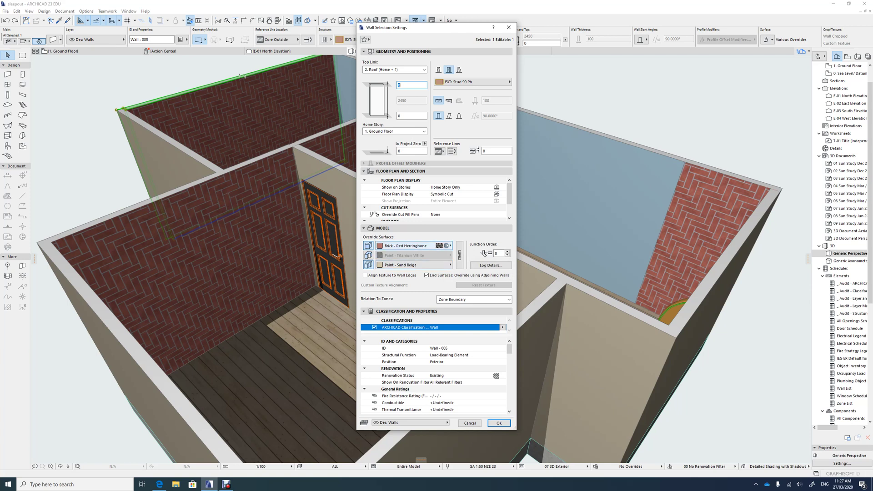
click(414, 245)
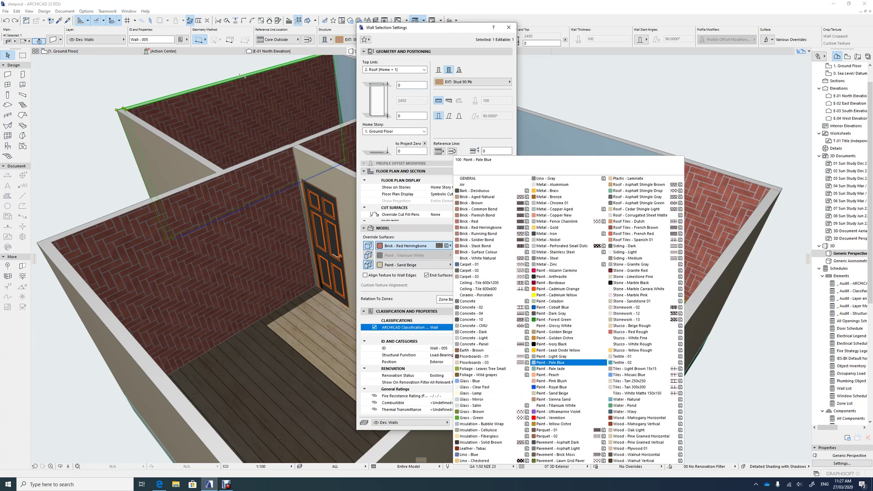
click(559, 369)
click(414, 265)
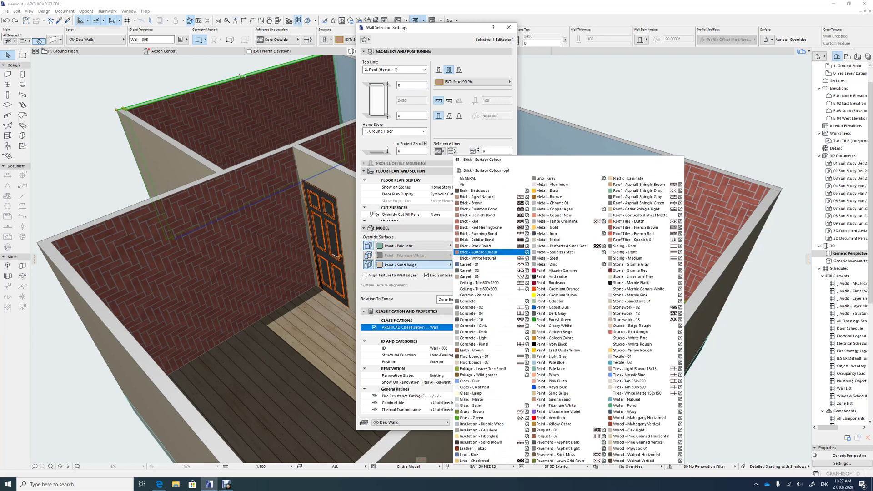
click(482, 227)
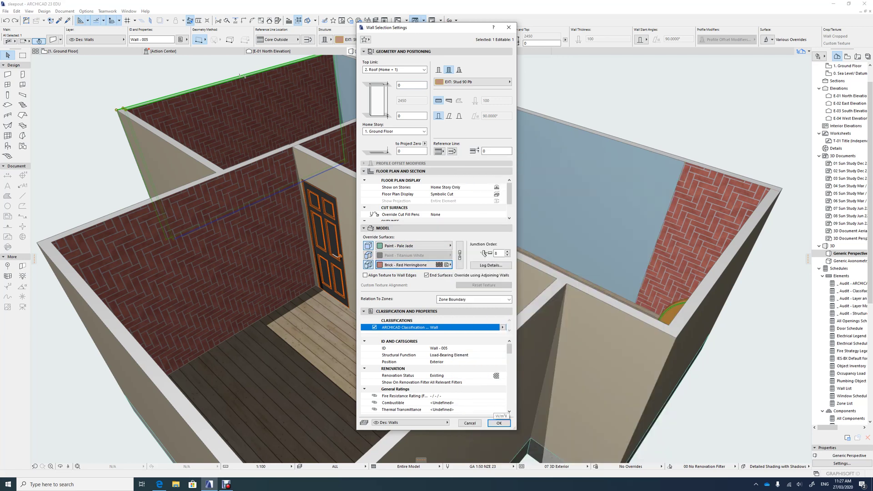
click(499, 423)
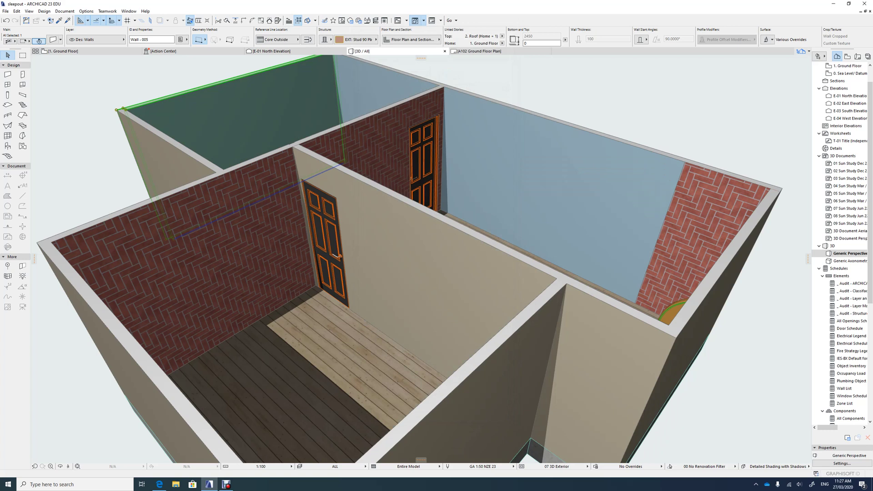
key(Escape)
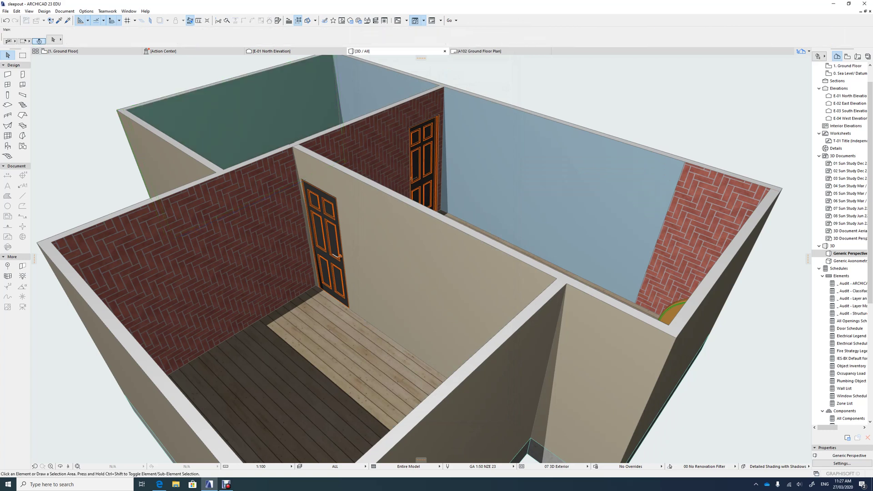
Select the near room's brick and beige walls, the short exterior wall and the long partition in turn to examine how far each extends.
click(182, 254)
click(268, 213)
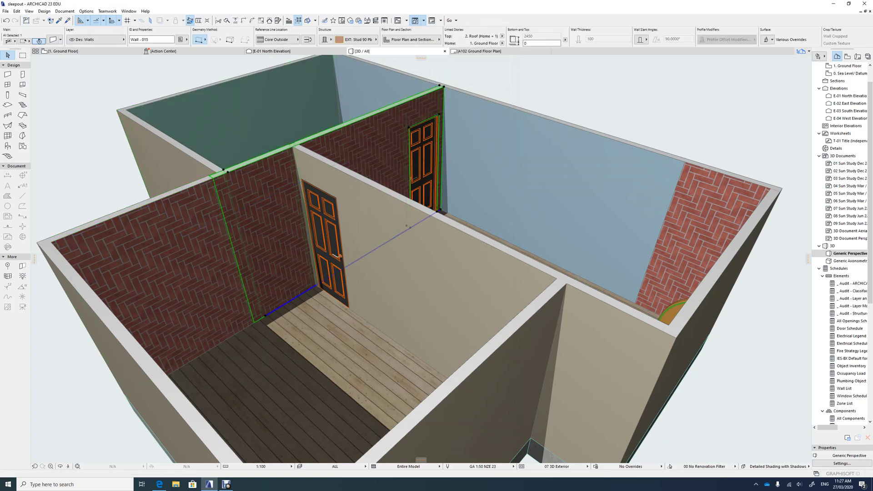
click(186, 211)
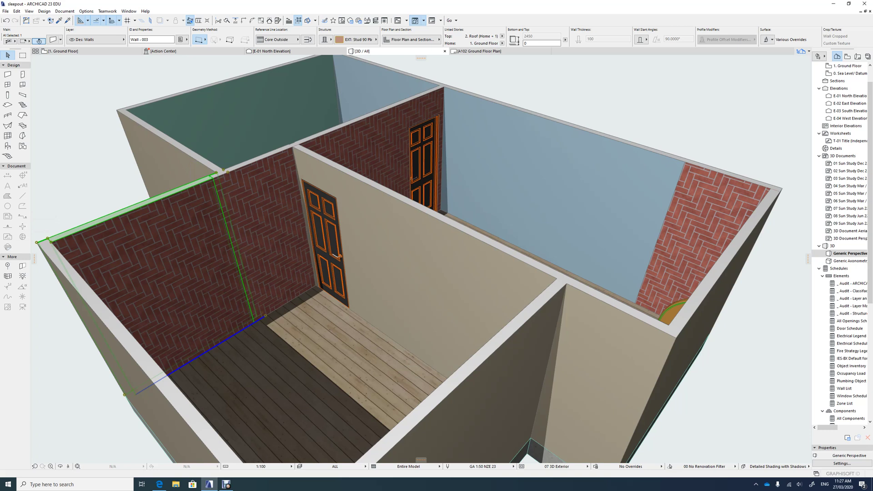
click(598, 364)
click(529, 430)
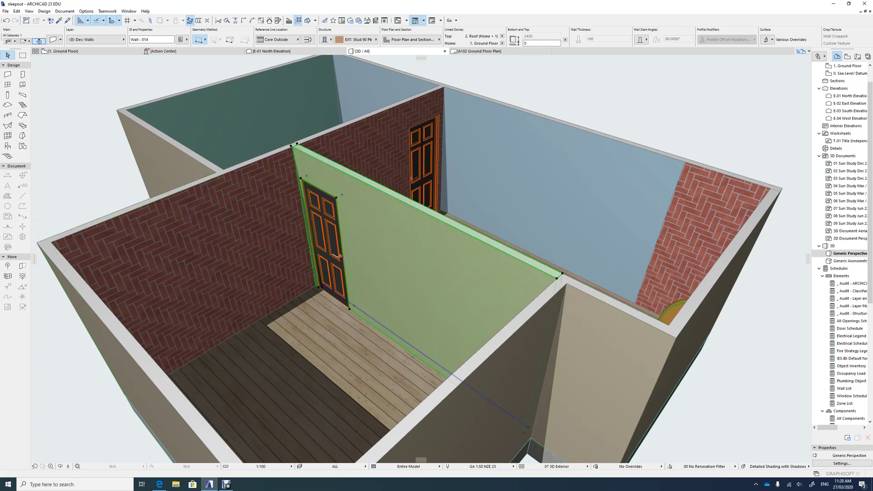
click(531, 438)
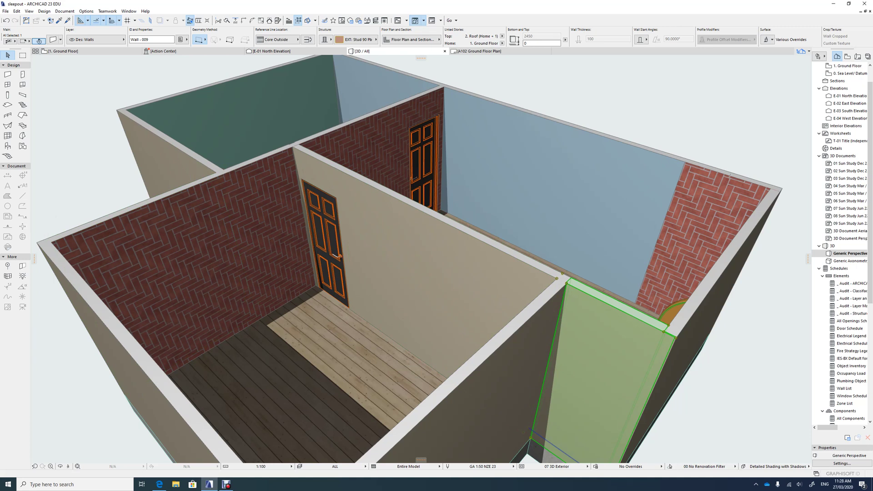
click(374, 113)
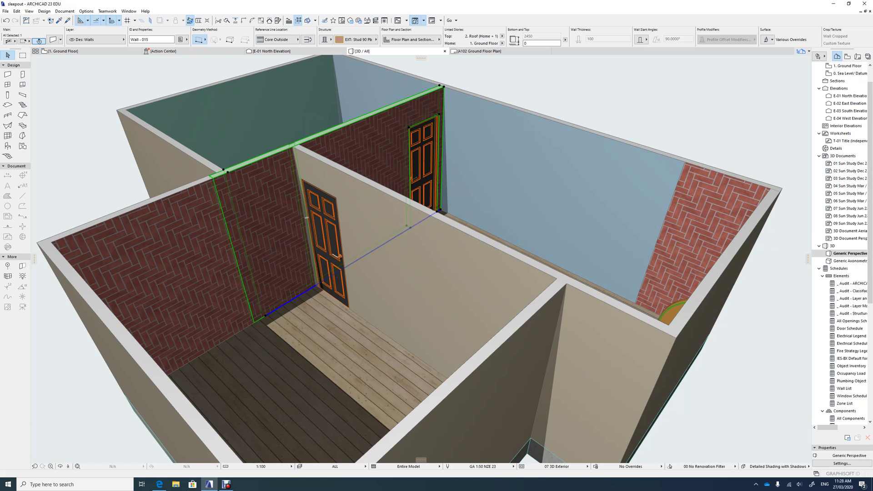
On the Ground Floor plan, split the long vertical partition wall at its junction with the bedroom's upper wall, keeping the lower piece selected.
click(64, 51)
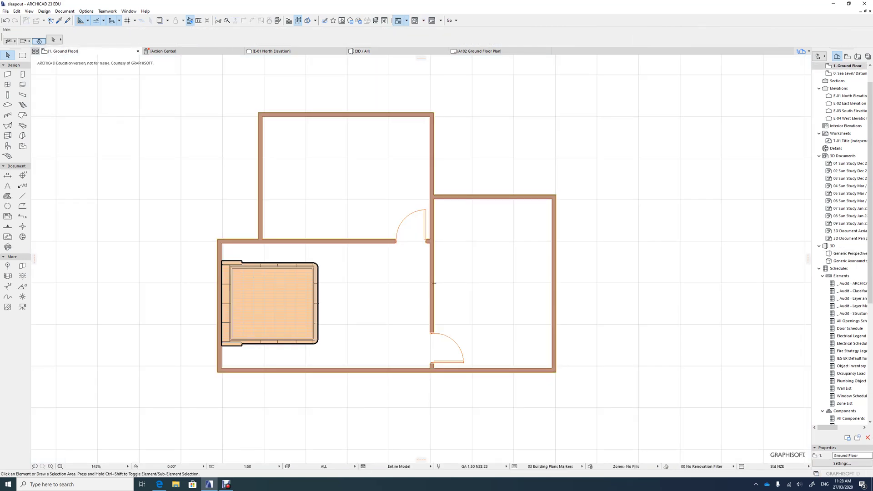
click(435, 283)
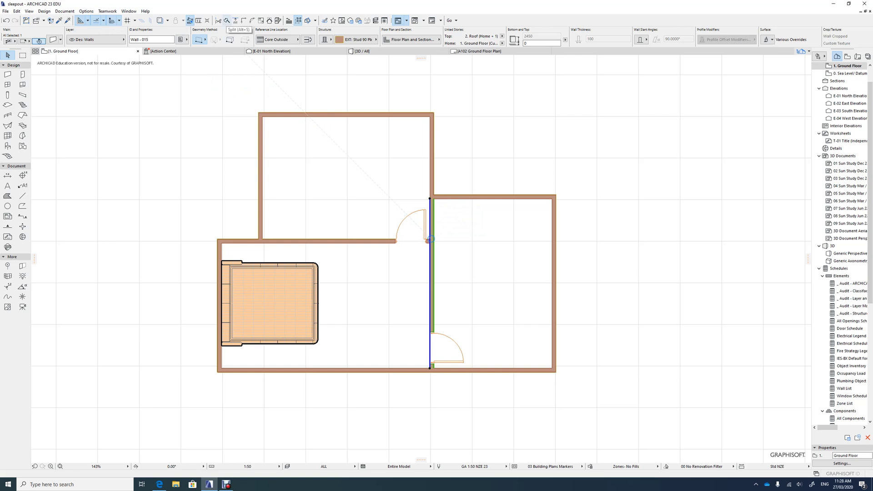
click(227, 20)
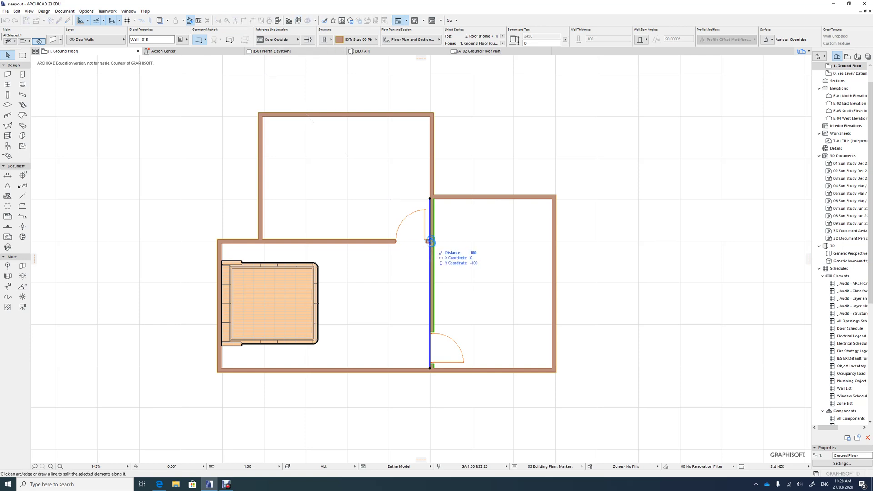
click(430, 241)
click(430, 242)
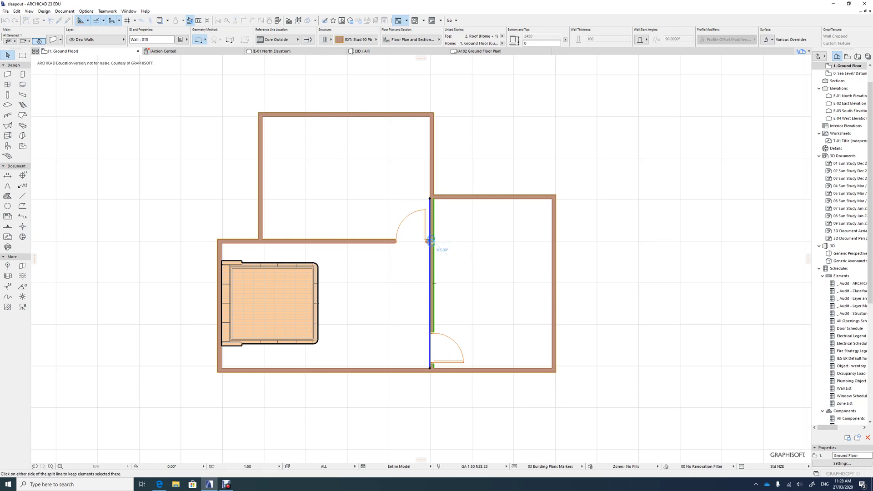
click(442, 249)
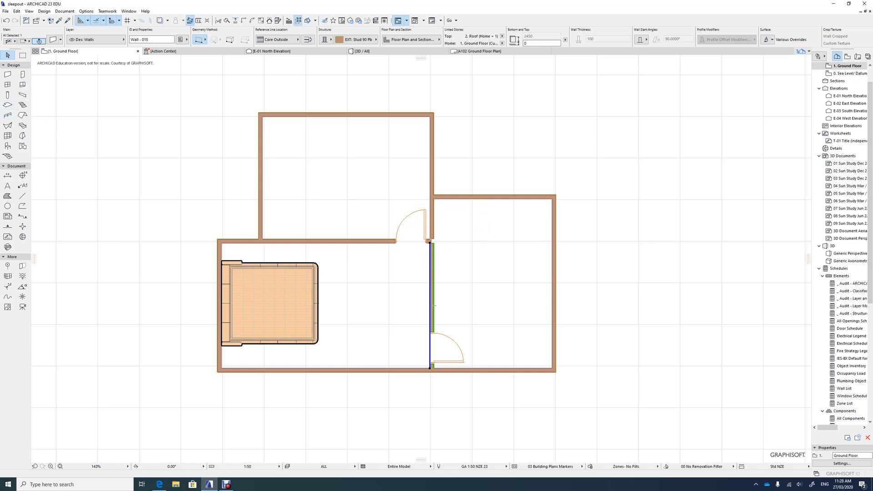
Extend the bedroom's upper wall end across to the far face of the split partition, closing the gap at their junction.
click(433, 199)
click(473, 218)
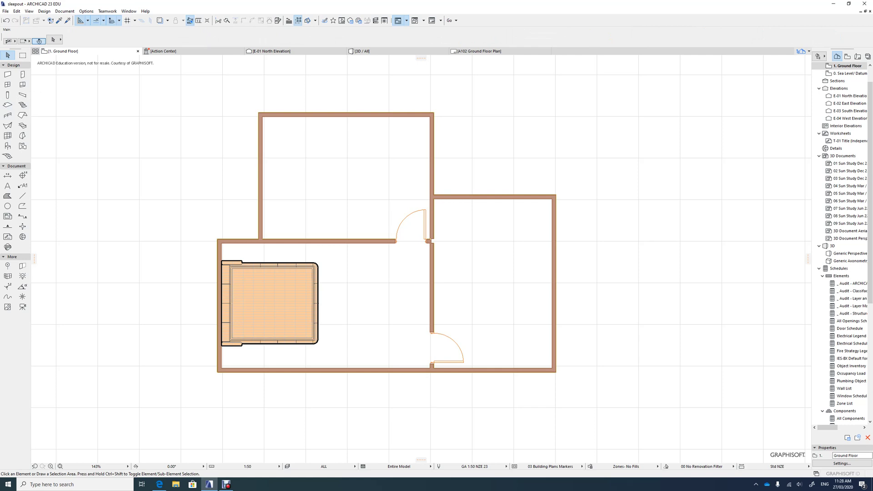
scroll(437, 241, up, 5)
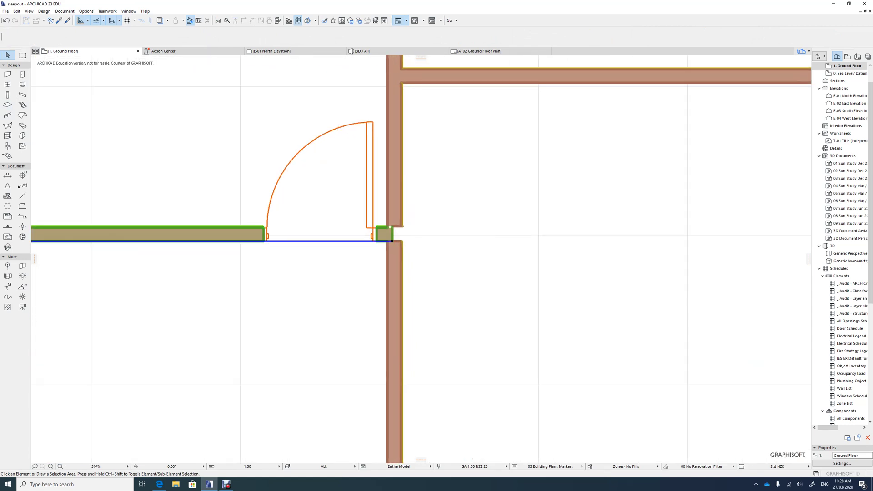
click(392, 241)
click(392, 242)
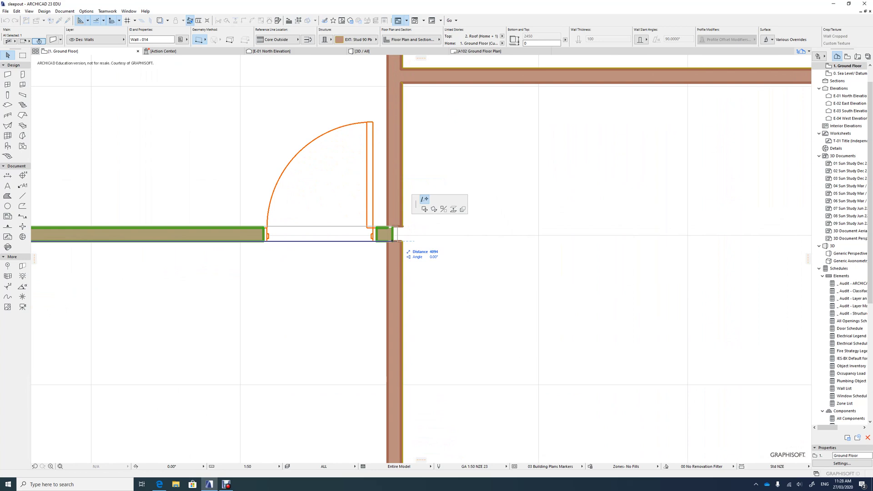
click(403, 240)
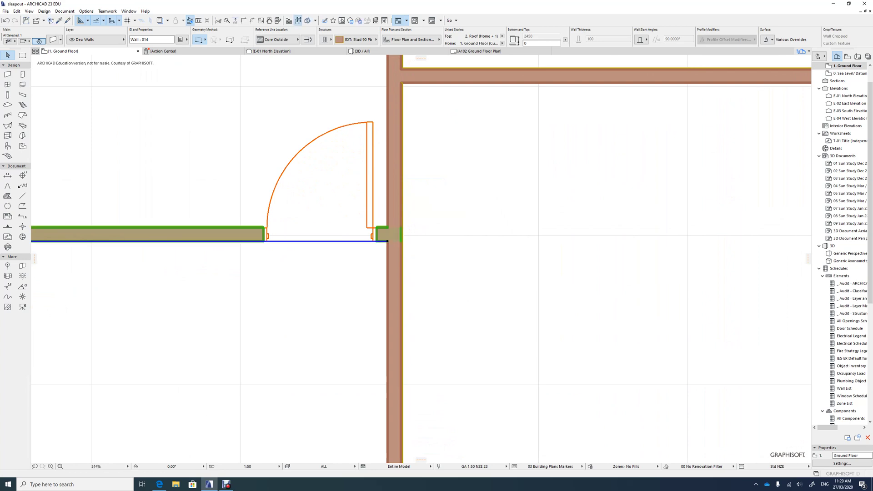
key(Escape)
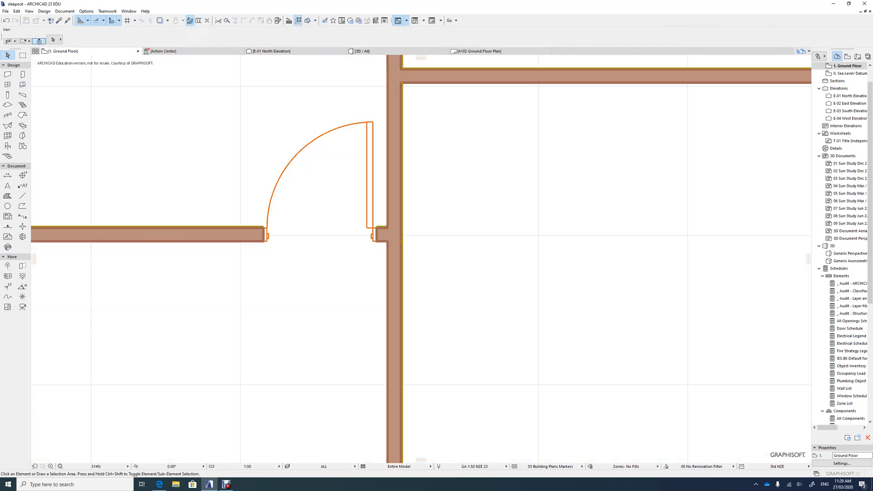
In 3D, override the surfaces of the partition piece below the junction with Paint - Pale Blue on the bedroom face and Paint - Titanium White opposite.
click(402, 162)
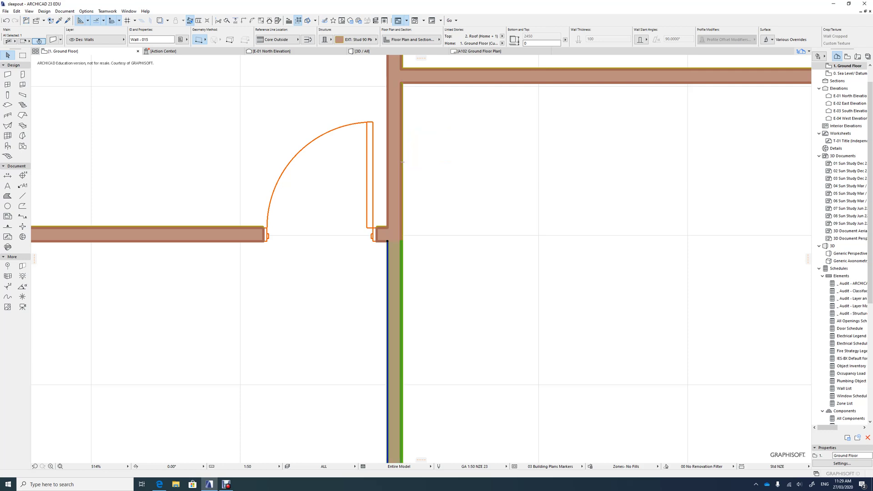
click(402, 162)
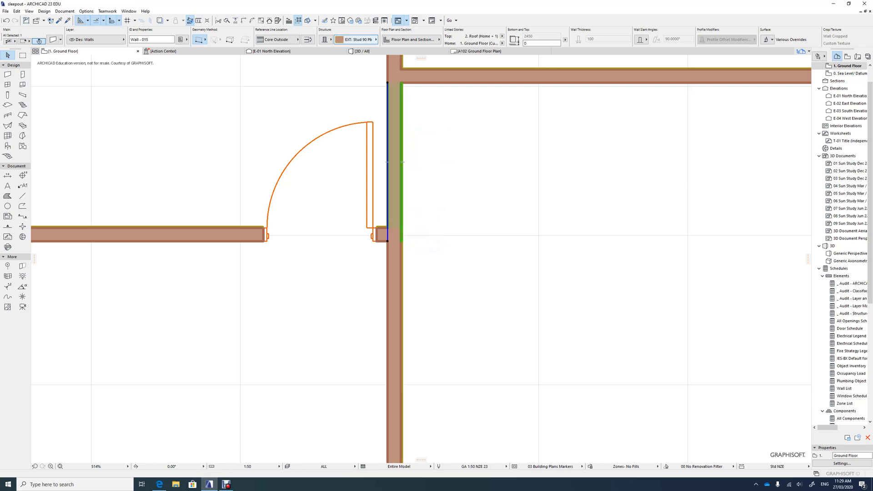
key(F3)
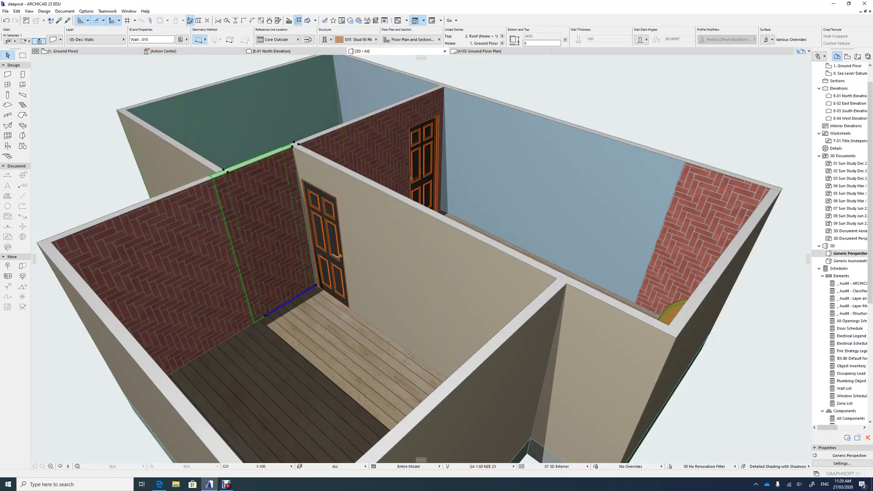
right_click(349, 139)
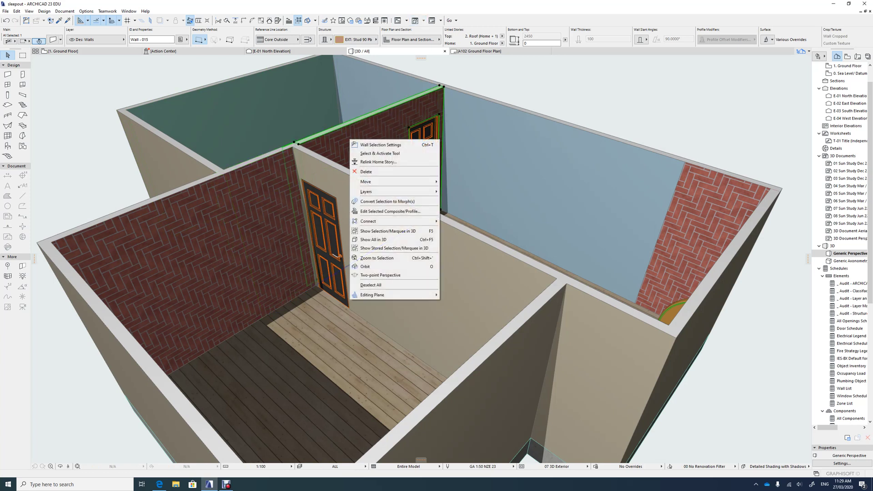
click(373, 144)
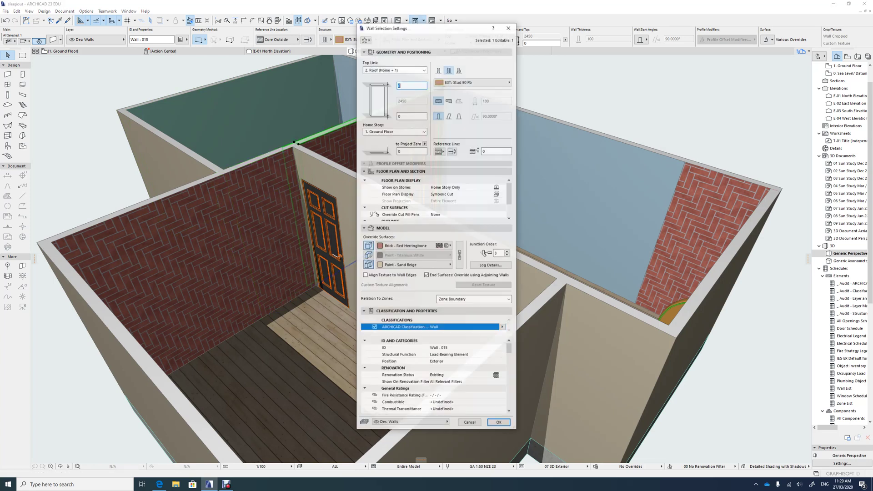
click(409, 246)
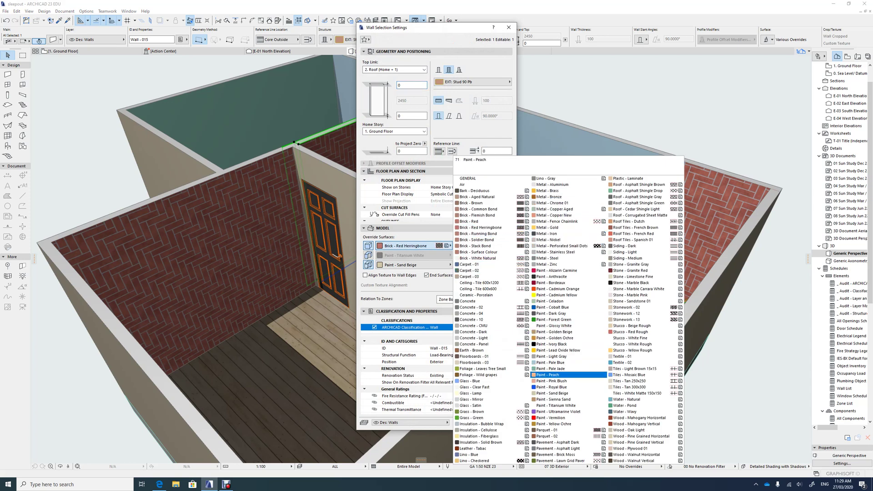
click(553, 363)
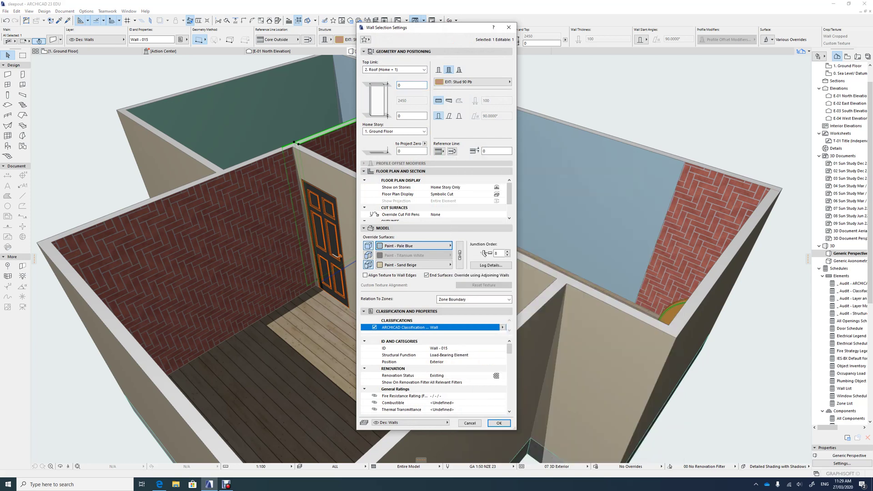
click(414, 265)
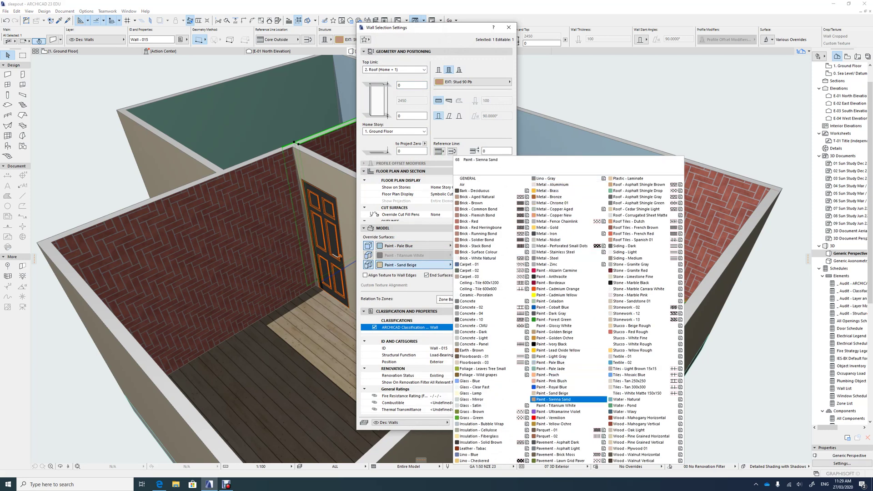
click(560, 406)
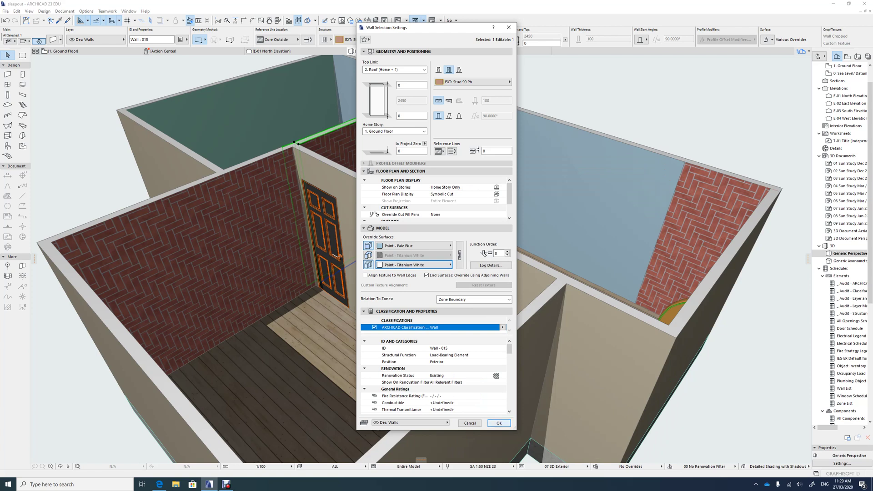
click(499, 423)
key(Escape)
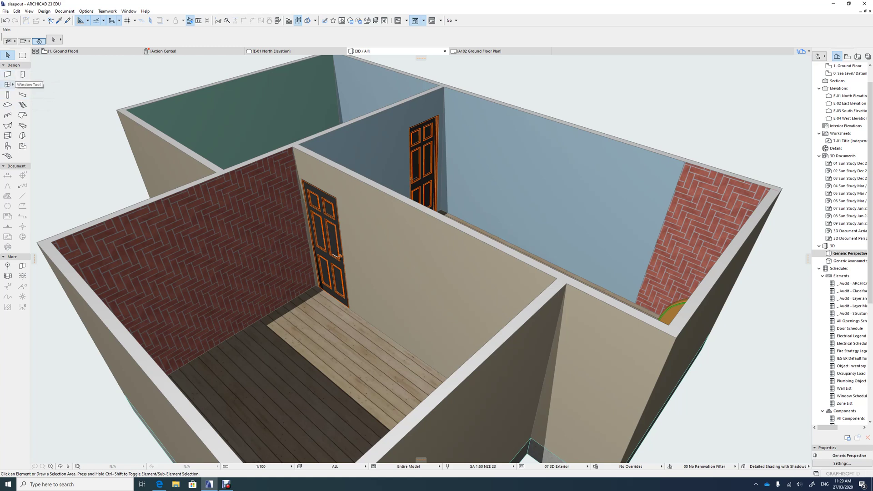
Set the default window to Double Sash Window 23, 1500 wide and 1500 high, with its header at 2100.
click(7, 85)
double_click(8, 85)
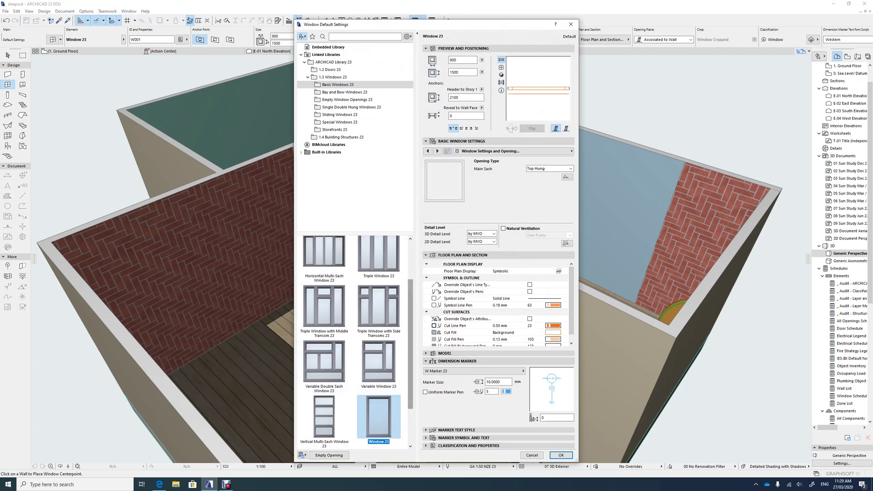
scroll(354, 341, up, 2)
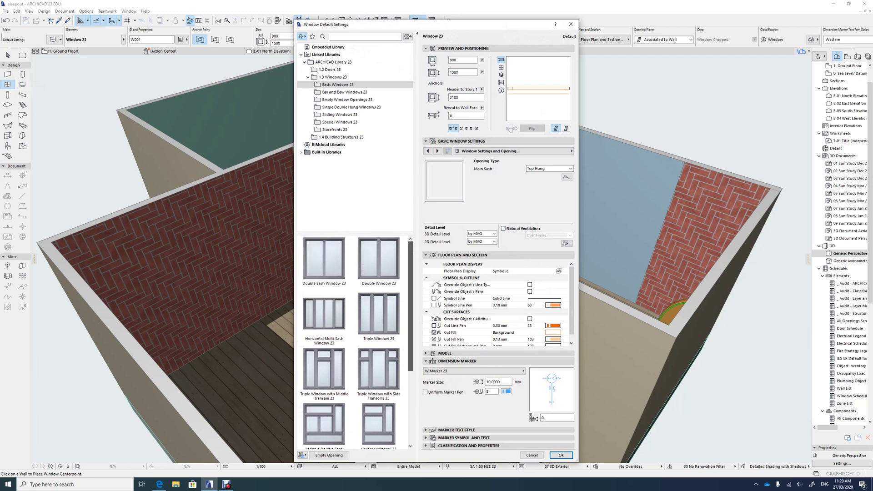
scroll(355, 342, down, 1)
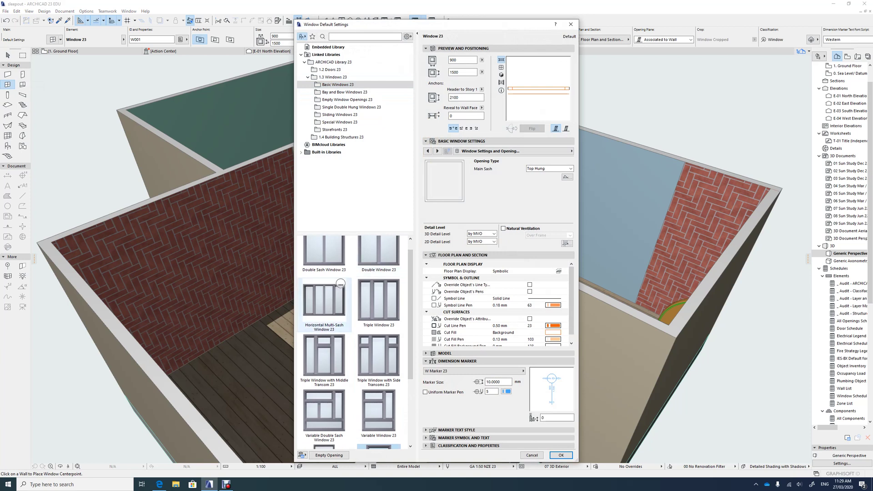
click(324, 251)
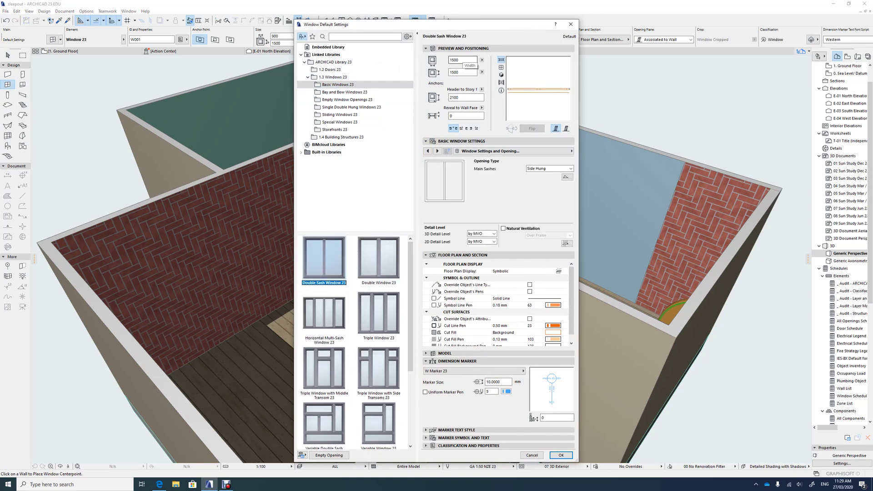
click(461, 60)
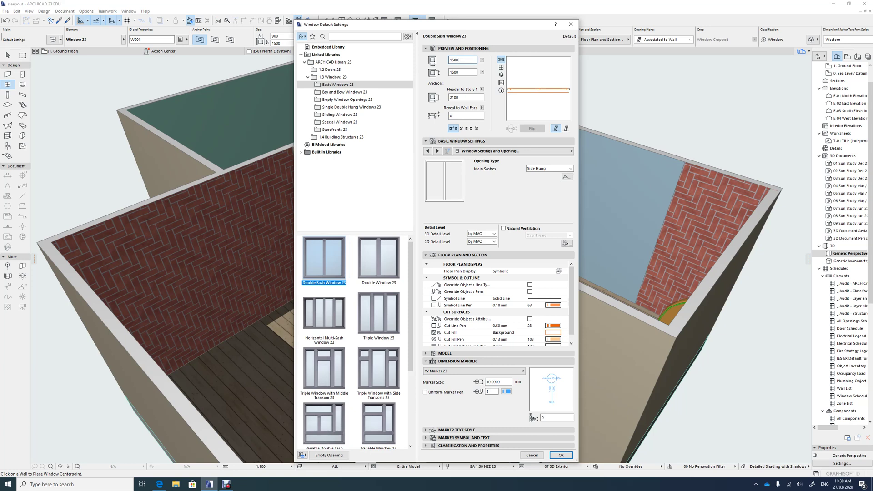
drag(459, 60, 449, 60)
click(461, 72)
key(ctrl+a)
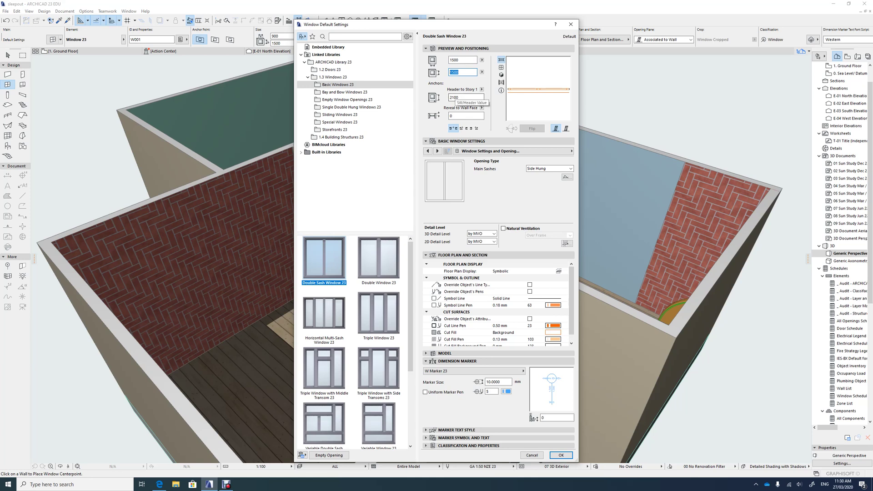
click(464, 98)
key(ctrl+a)
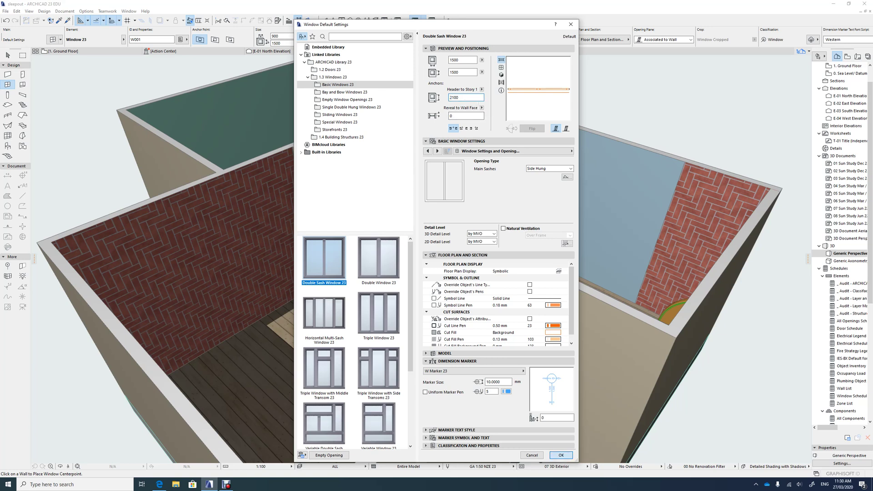
click(560, 455)
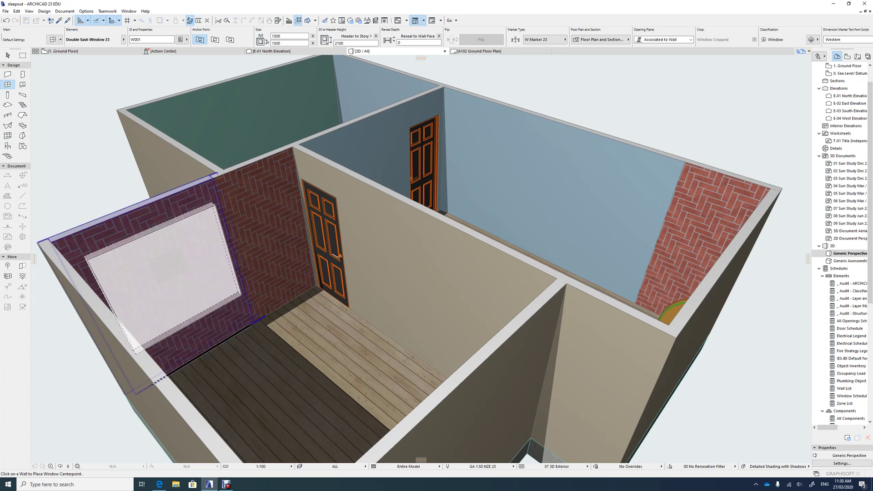
Place one double sash window in the near room's brick wall and another in the bedroom's long pale blue wall.
click(166, 277)
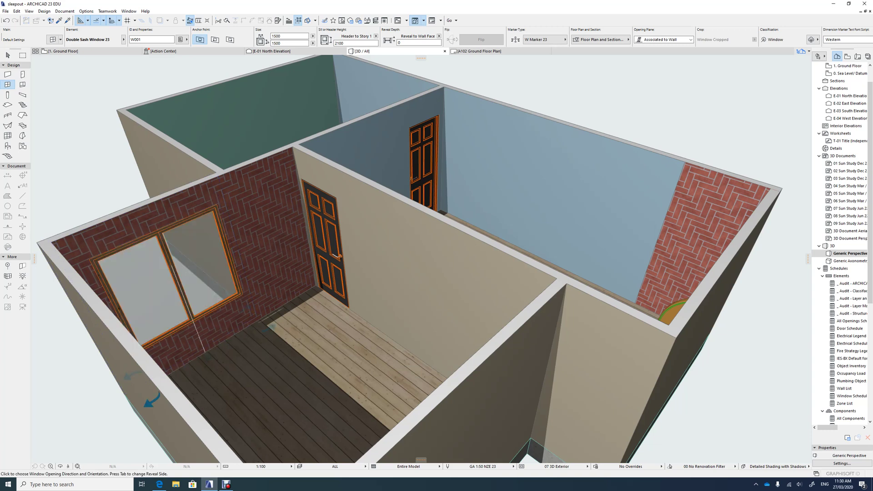
click(246, 308)
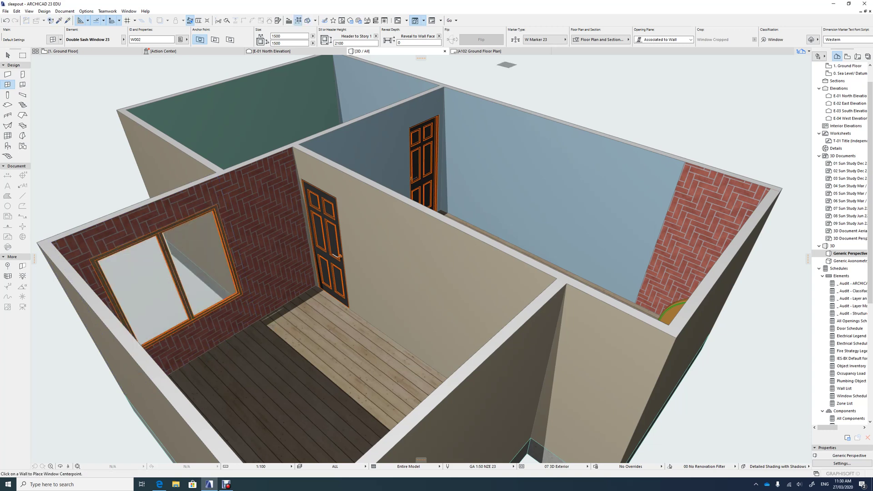
click(543, 184)
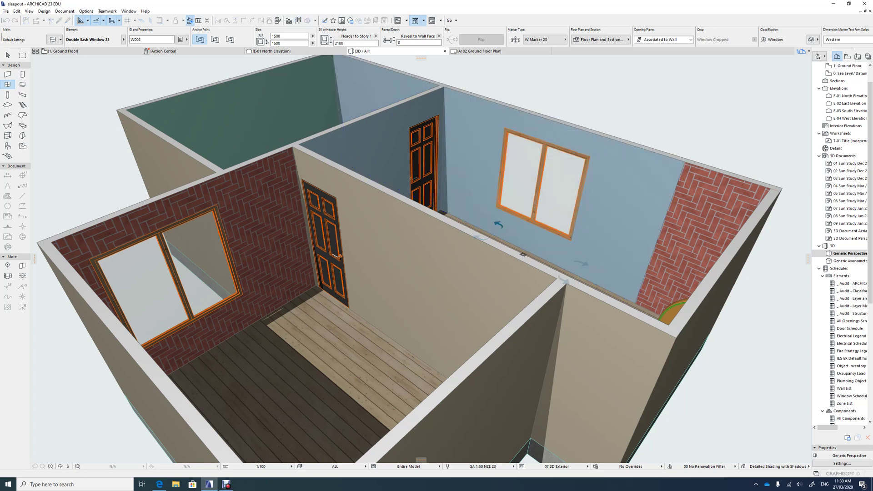
click(523, 254)
click(8, 55)
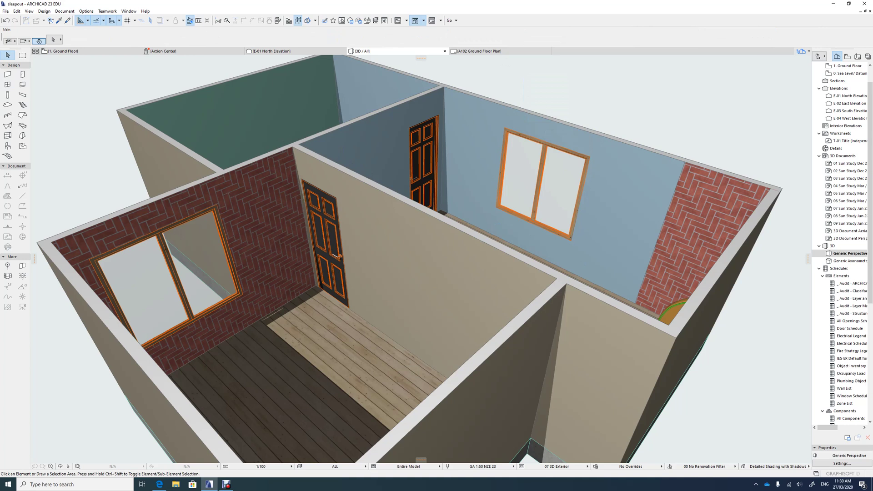
Set the width of the brick wall's double sash window to 1000, checking its elevation and 3D previews.
click(235, 258)
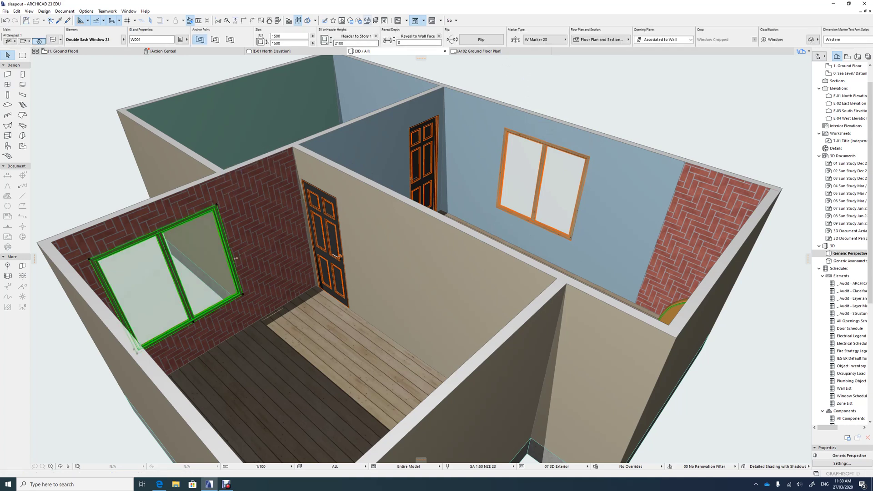
right_click(211, 230)
click(223, 234)
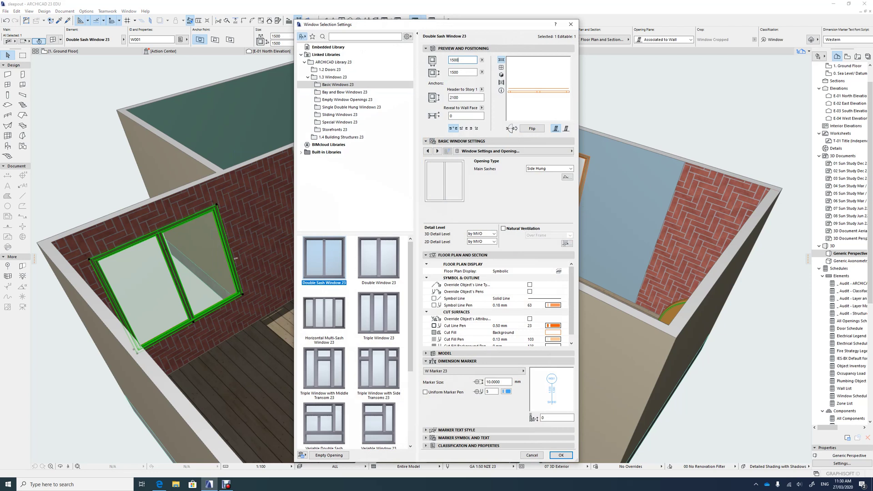
key(BackSpace)
key(BackSpace)
key(BackSpace)
click(501, 67)
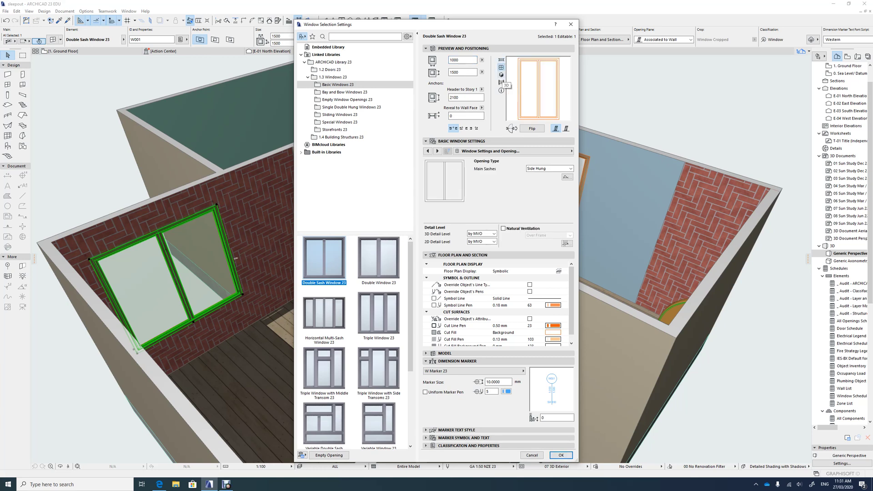
click(501, 74)
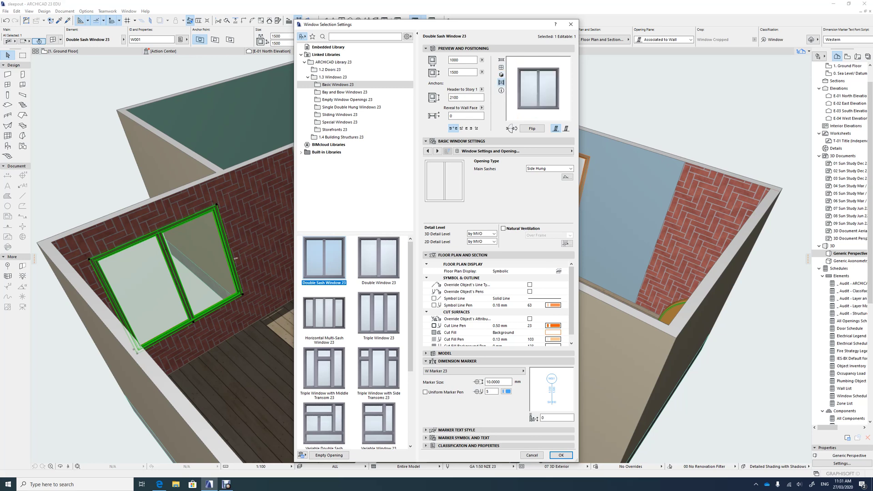
click(561, 455)
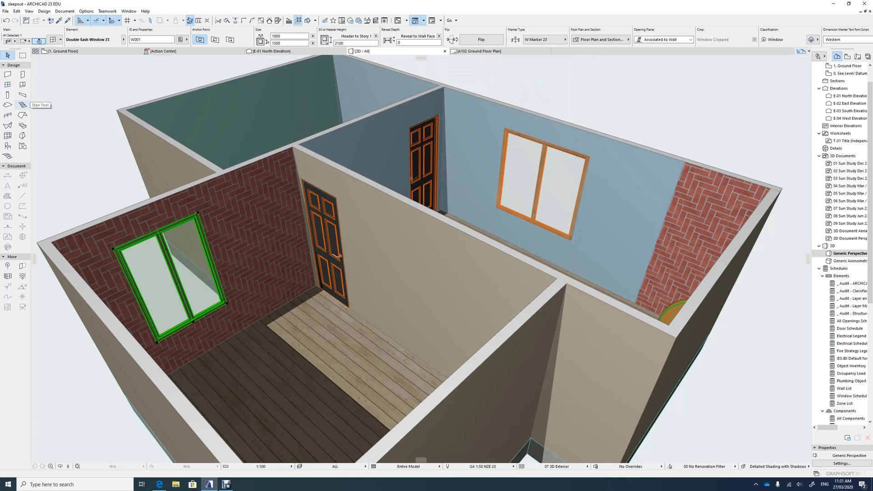
key(Escape)
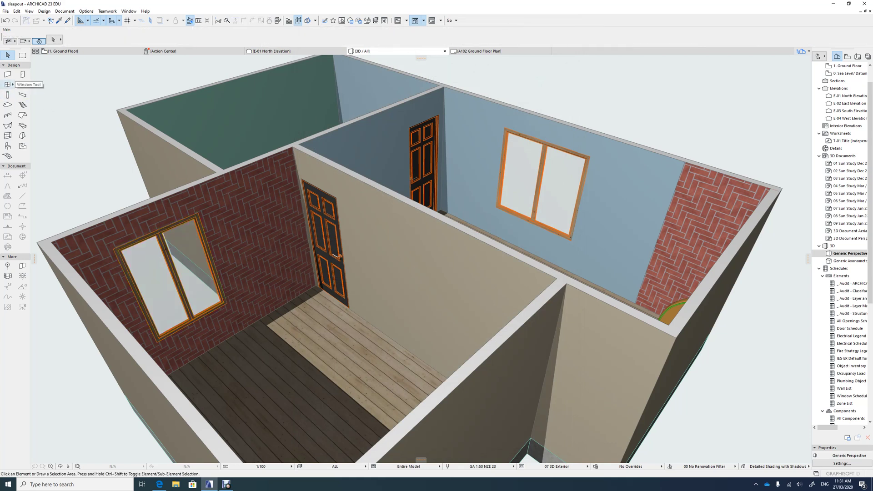